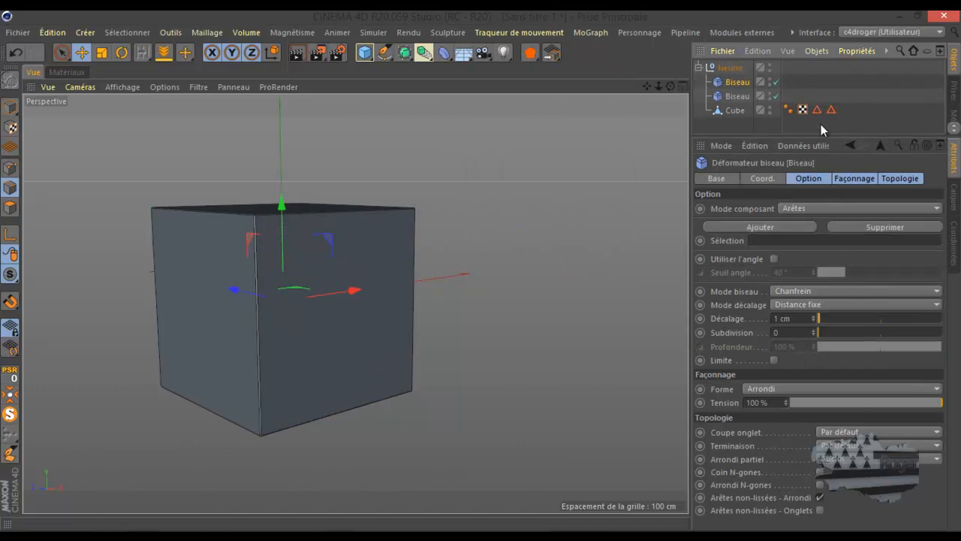
Step: Assign Sélection d'arêtes02 to the upper Biseau with 53 cm offset, 3 subdivisions and -17 % tension, then switch its component mode to Points
left_click(831, 110)
mouse_move(831, 109)
left_mouse_down()
mouse_move(833, 167)
mouse_move(835, 116)
left_mouse_up()
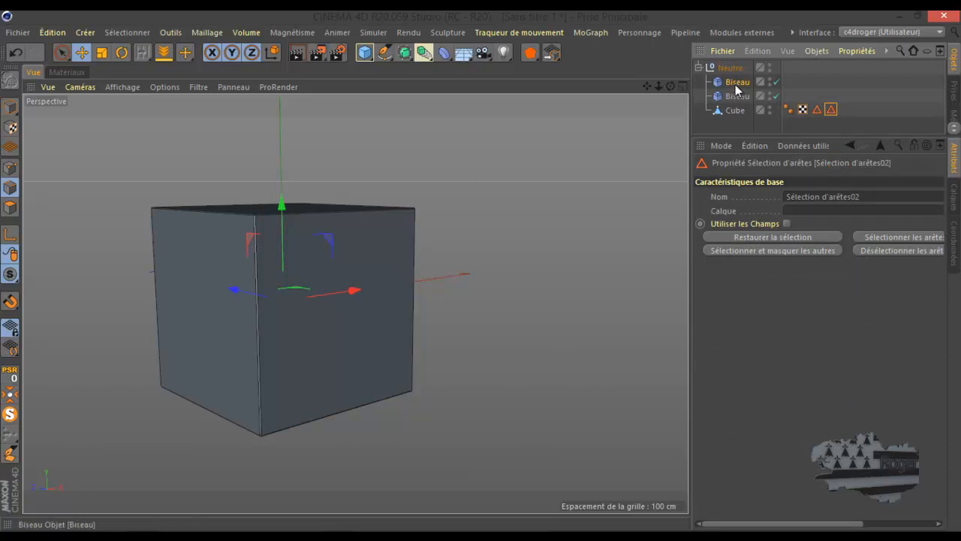
left_click(737, 84)
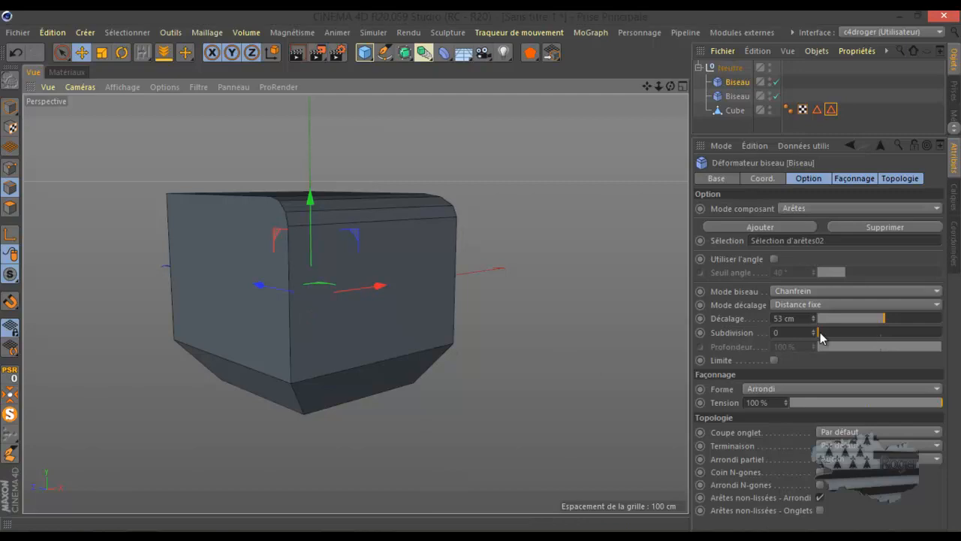
left_click_drag(820, 335, 840, 331)
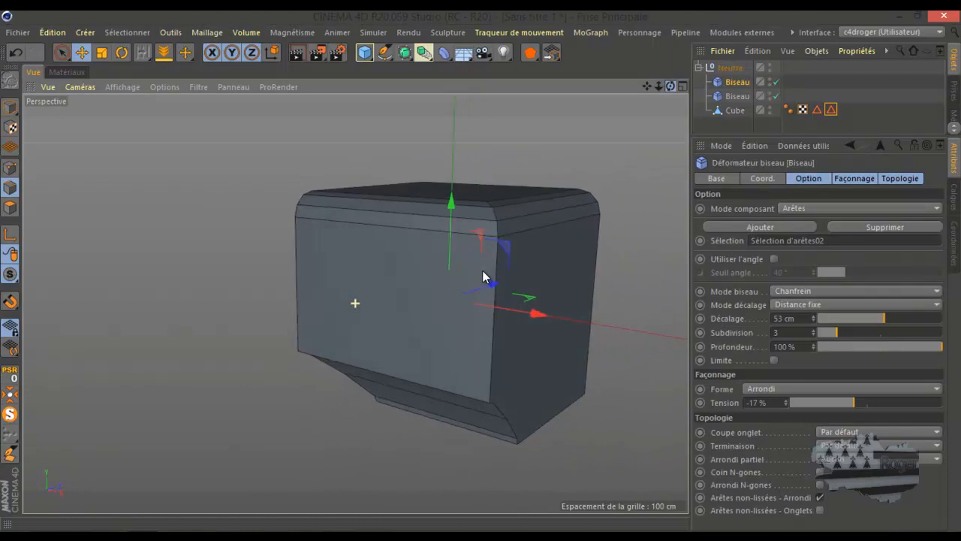
left_click_drag(483, 271, 480, 270)
left_click_drag(649, 86, 479, 271)
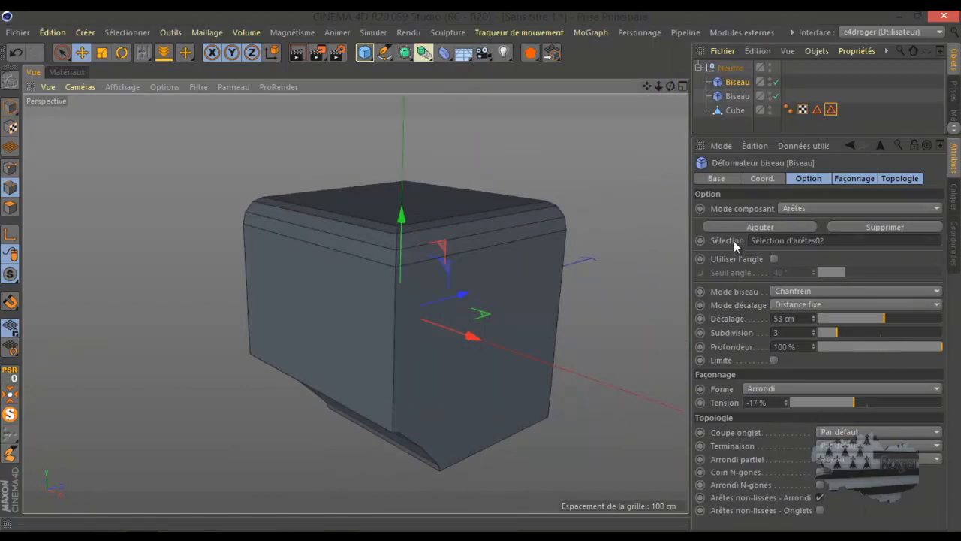
left_click(825, 210)
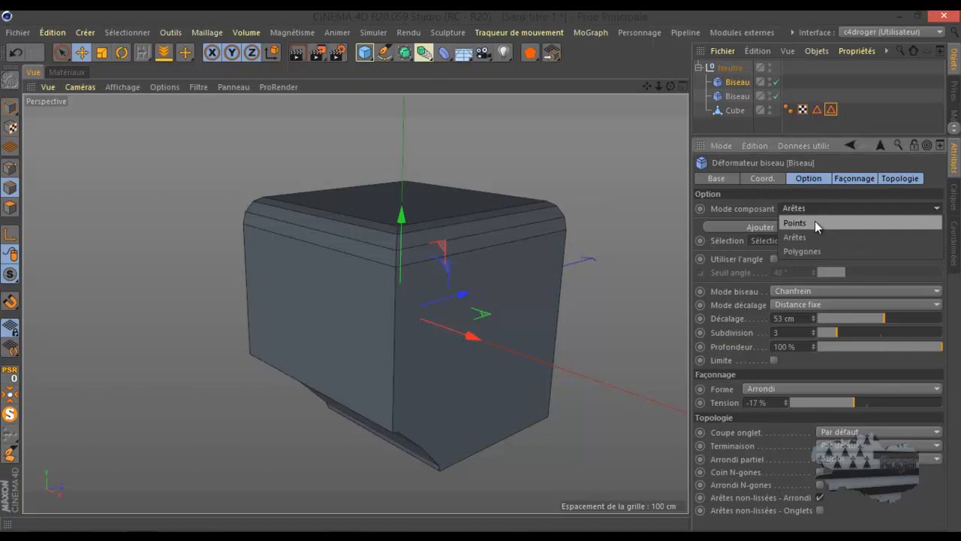
left_click(815, 221)
Step: Delete both Biseau deformers from the Neutre group
left_click_drag(814, 122, 843, 96)
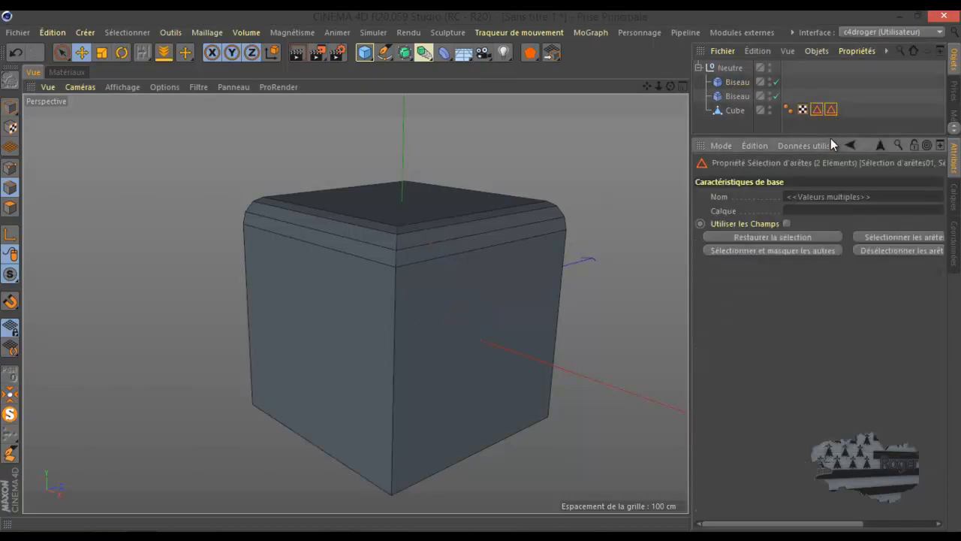
left_click(738, 96)
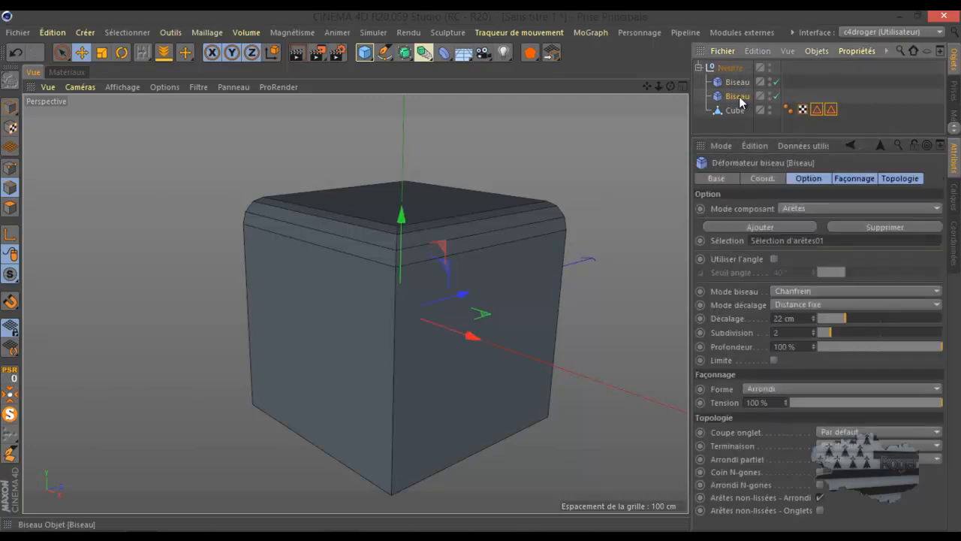
left_click(814, 240)
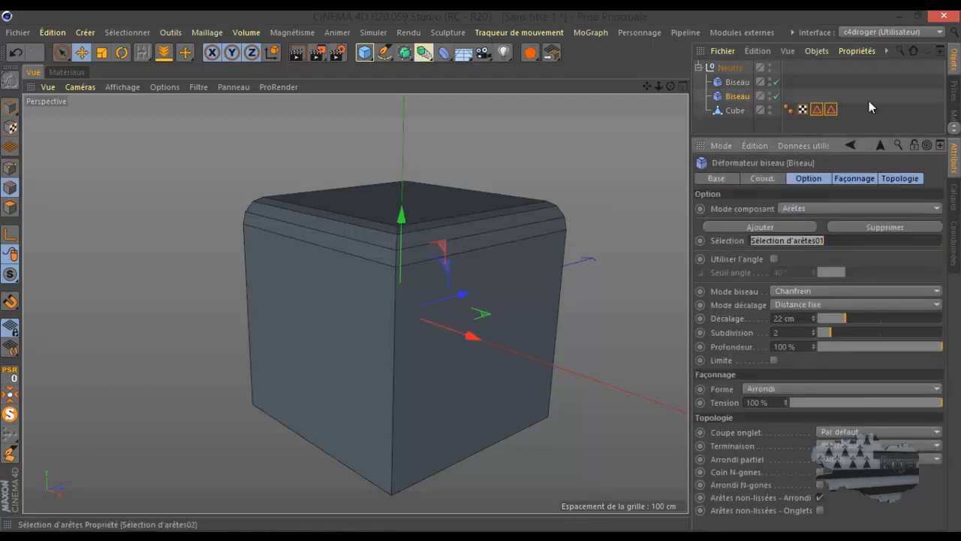
key("Delete")
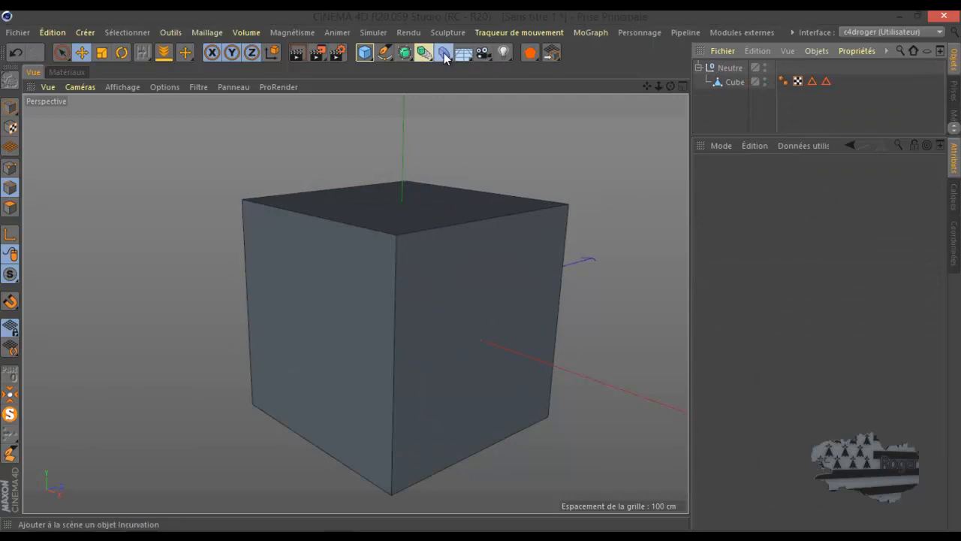
Step: Add a new Biseau deformer inside the Neutre group above the cube and set its component mode to Points
left_click_drag(444, 53, 503, 249)
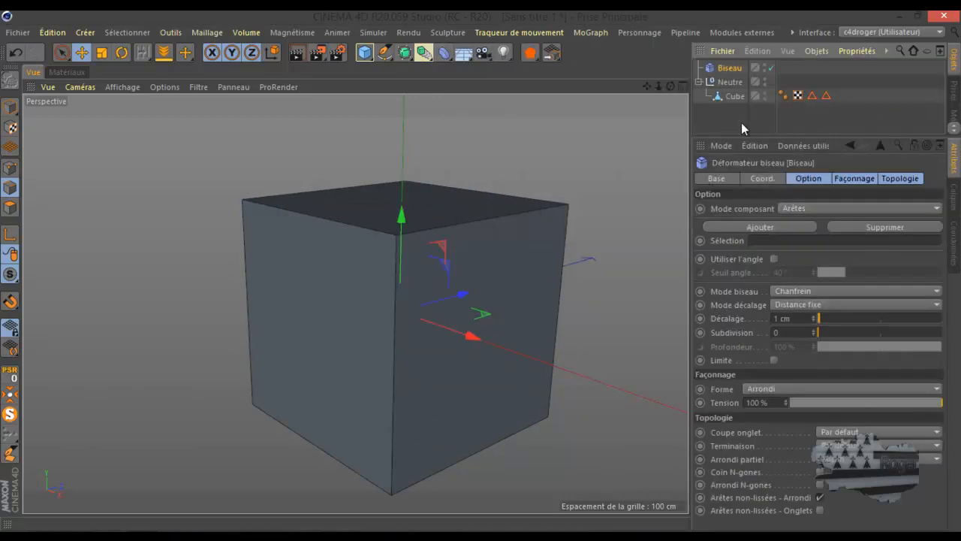
left_click_drag(729, 68, 732, 89)
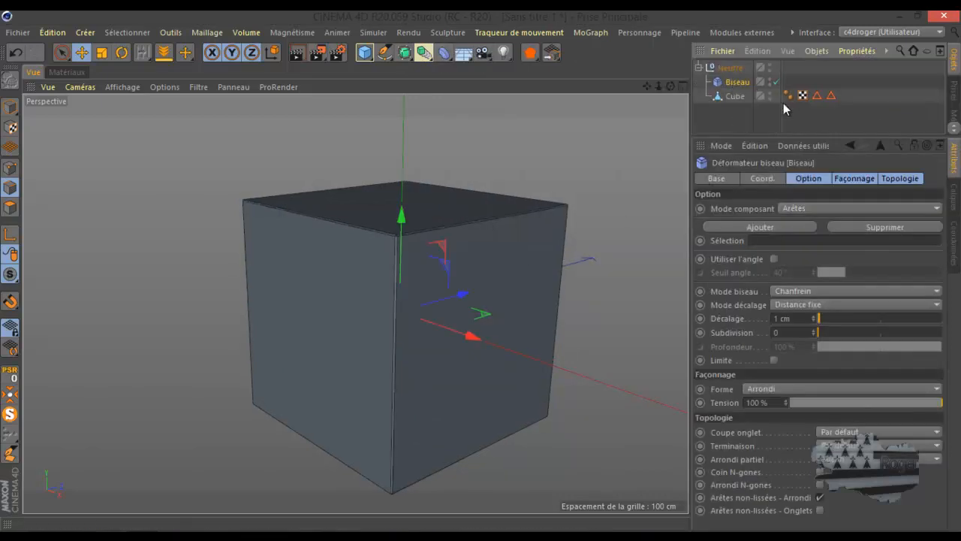
left_click(856, 208)
left_click(800, 222)
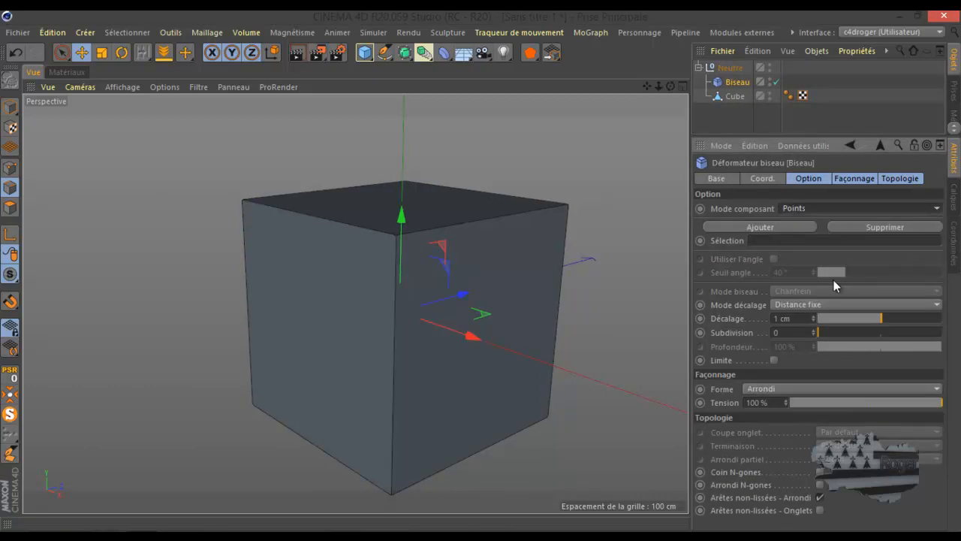
Step: Bevel the cube's corners with an offset of 51 cm, 4 subdivisions and a depth of 56 %
left_click_drag(887, 322, 913, 316)
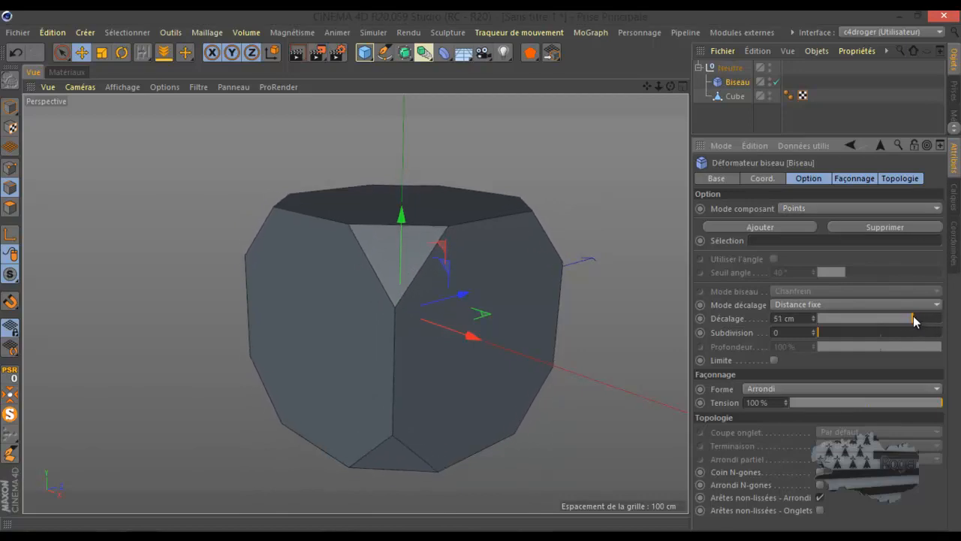
left_click_drag(819, 333, 841, 333)
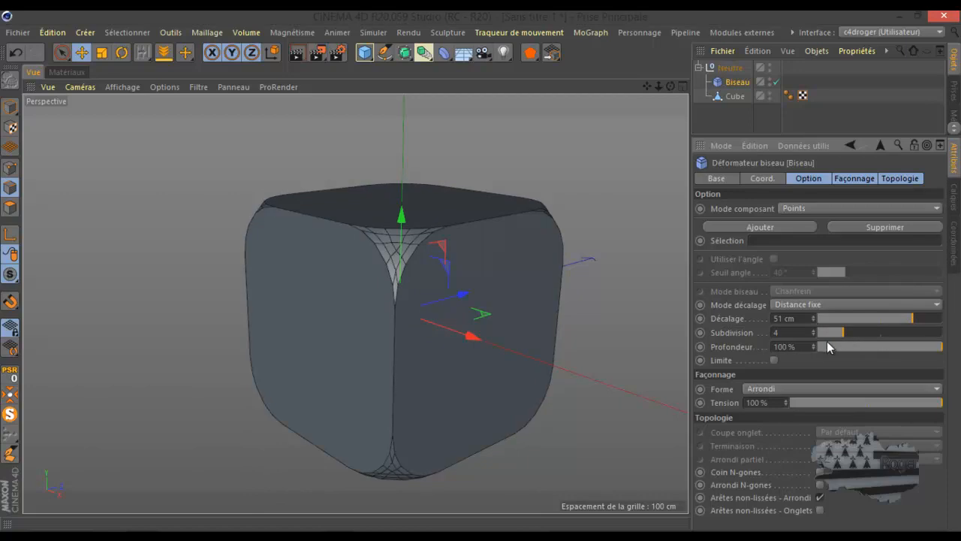
mouse_move(923, 349)
left_mouse_down()
mouse_move(844, 351)
mouse_move(917, 356)
left_mouse_up()
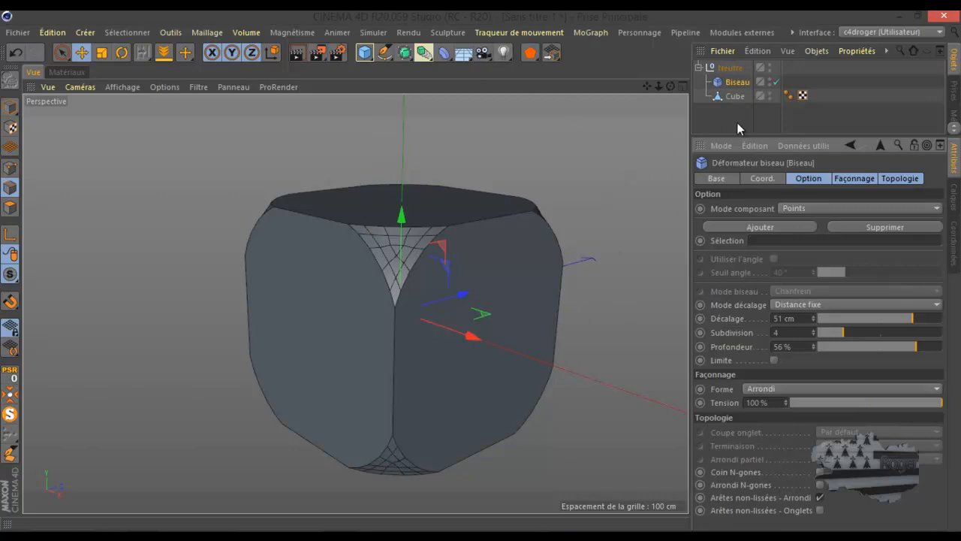
Step: Switch the bevel's component mode to Polygones with a 10 cm offset, -23 % depth and 0 subdivisions
left_click(793, 208)
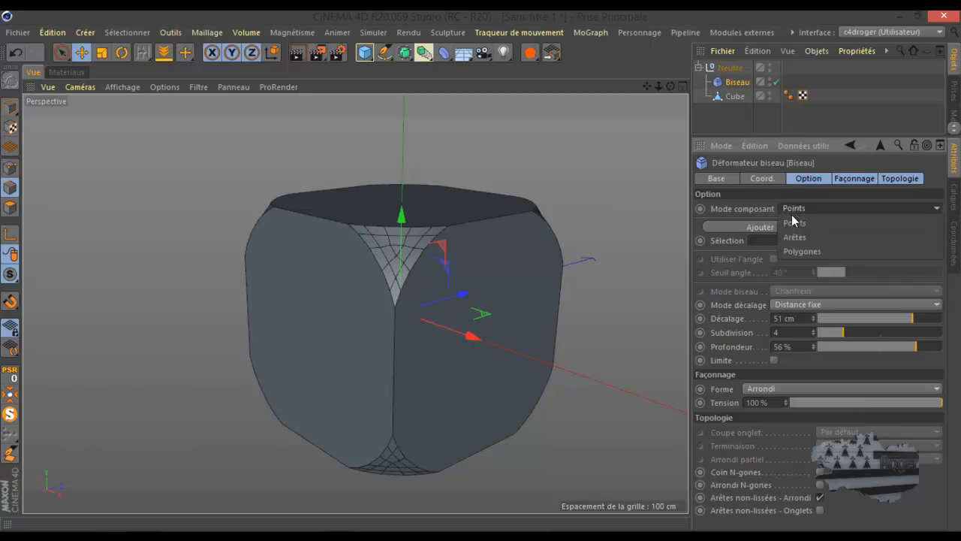
left_click(804, 252)
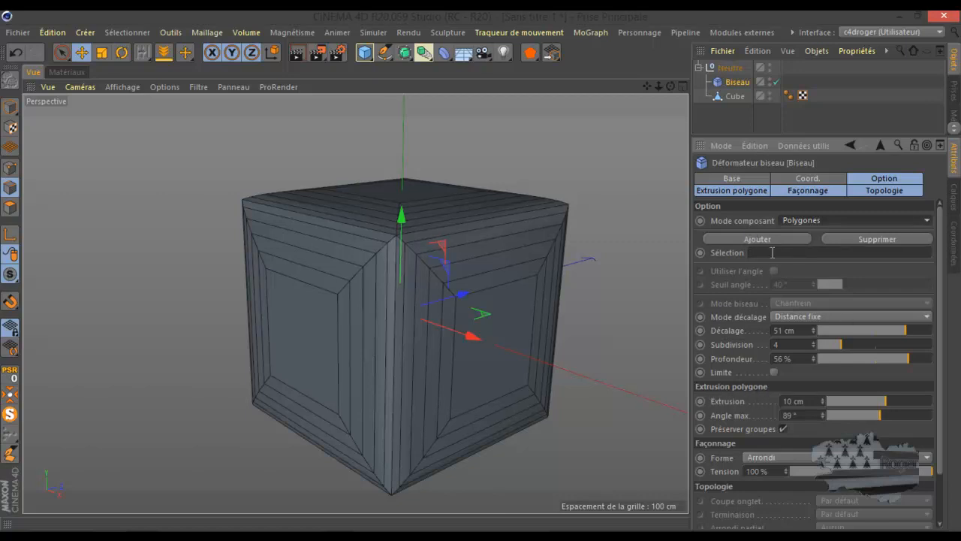
left_click_drag(904, 330, 883, 341)
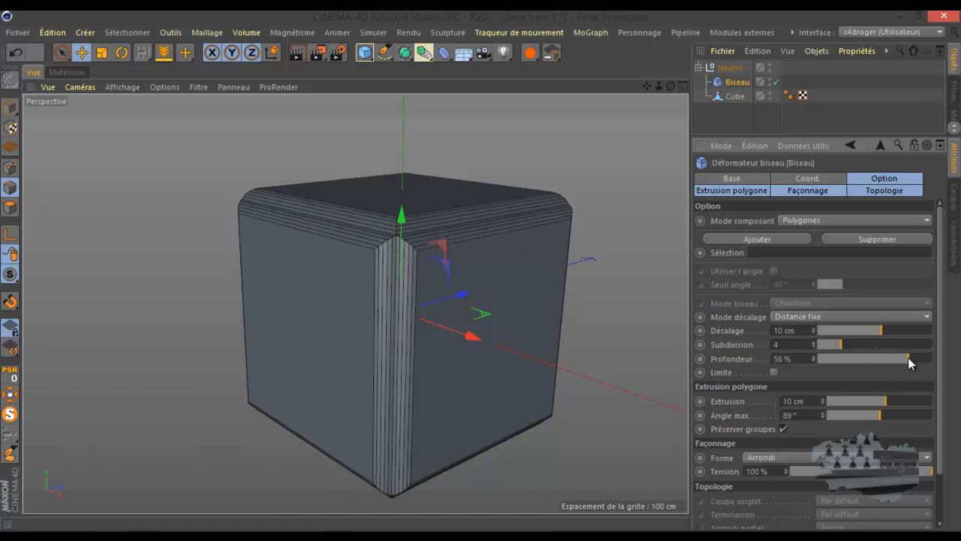
left_click_drag(910, 358, 818, 350)
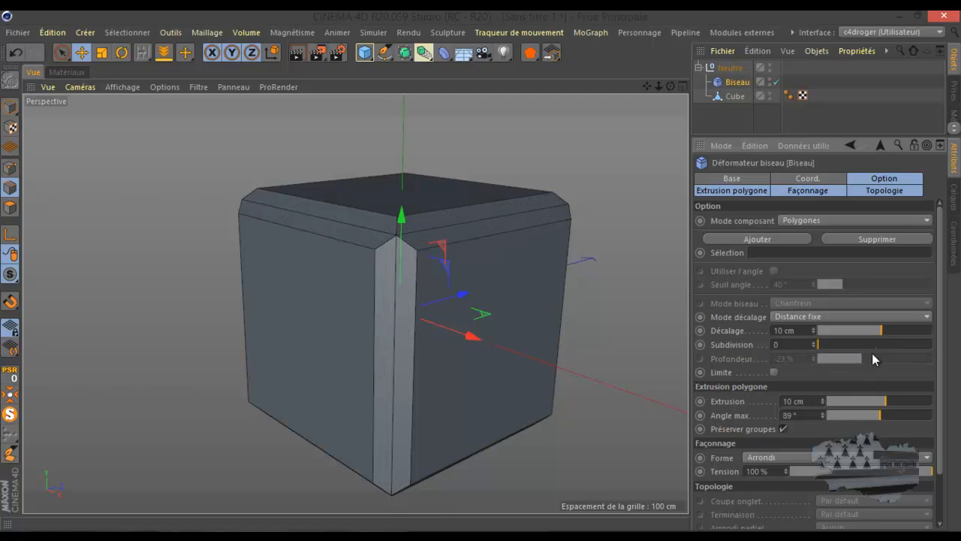
Step: Set the polygon bevel's offset to 21 cm, try 1 subdivision before restoring 0, and set the extrusion to -17 cm
left_click_drag(886, 329, 888, 329)
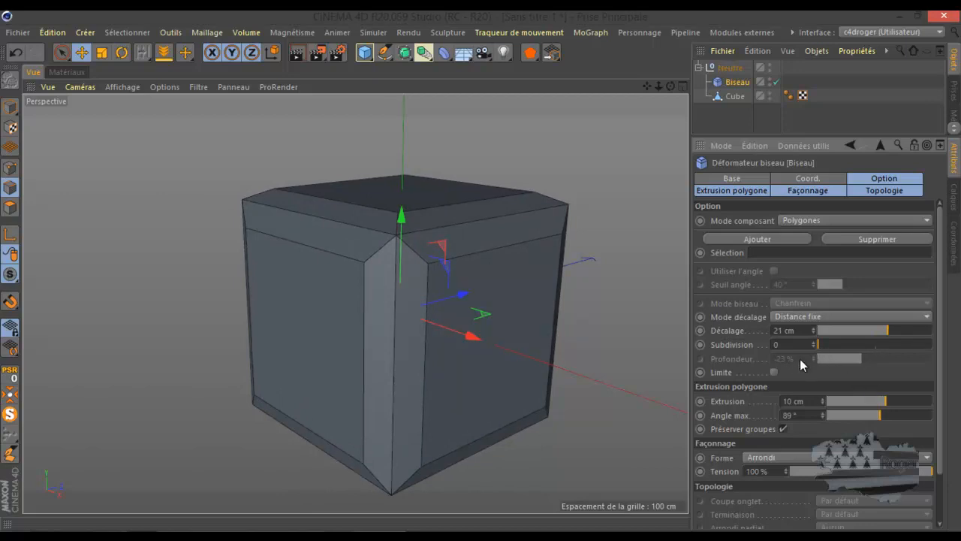
left_click(822, 345)
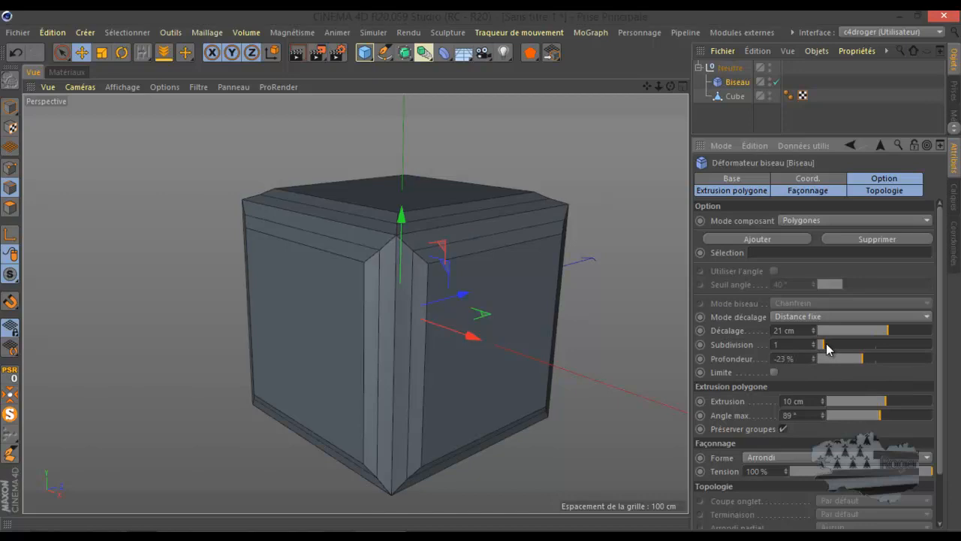
left_click_drag(822, 343, 814, 344)
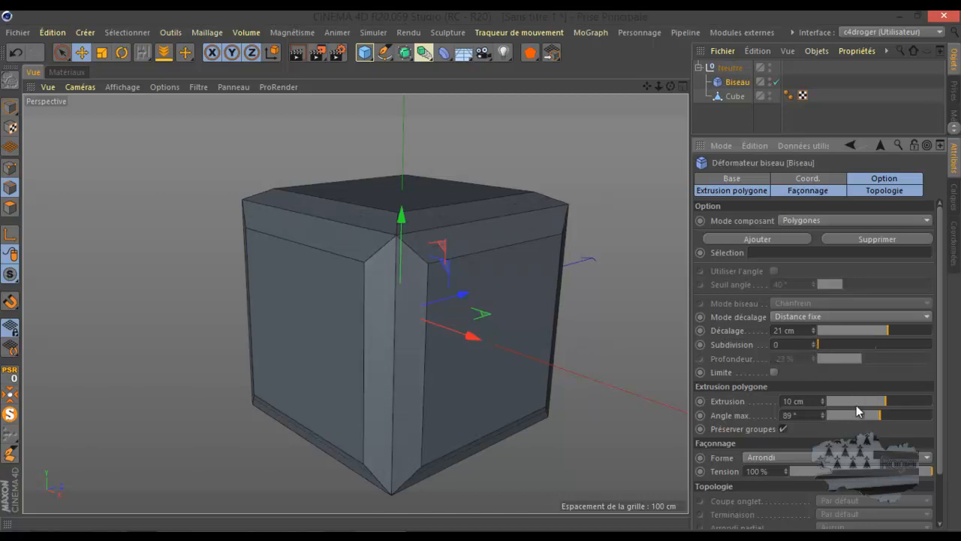
mouse_move(881, 407)
left_mouse_down()
mouse_move(931, 403)
mouse_move(849, 412)
mouse_move(874, 412)
left_mouse_up()
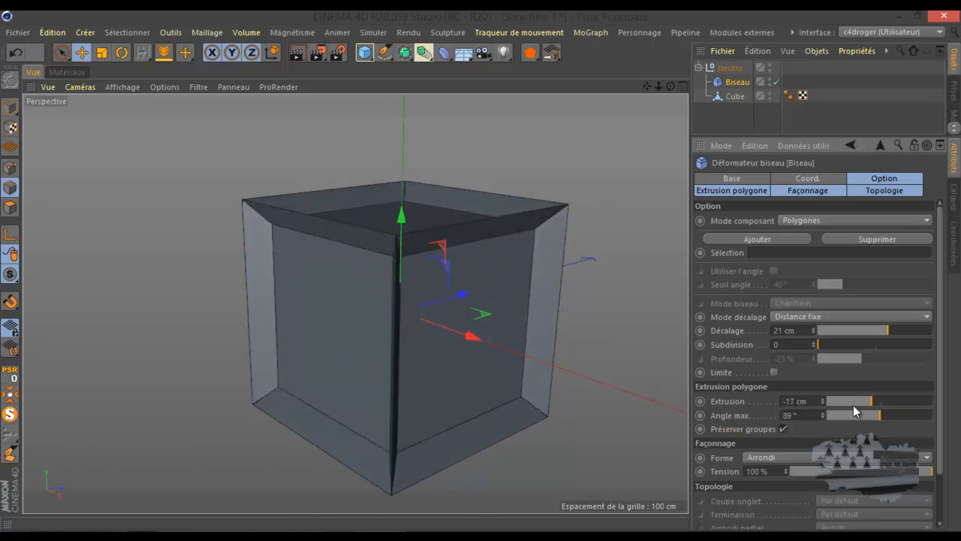
Step: Test the bevel's Limite option, disable Préserver groupes, and set the extrusion to -13 cm
left_click(775, 373)
mouse_move(872, 402)
left_mouse_down()
mouse_move(861, 406)
mouse_move(875, 406)
left_mouse_up()
left_click(774, 372)
left_click(783, 428)
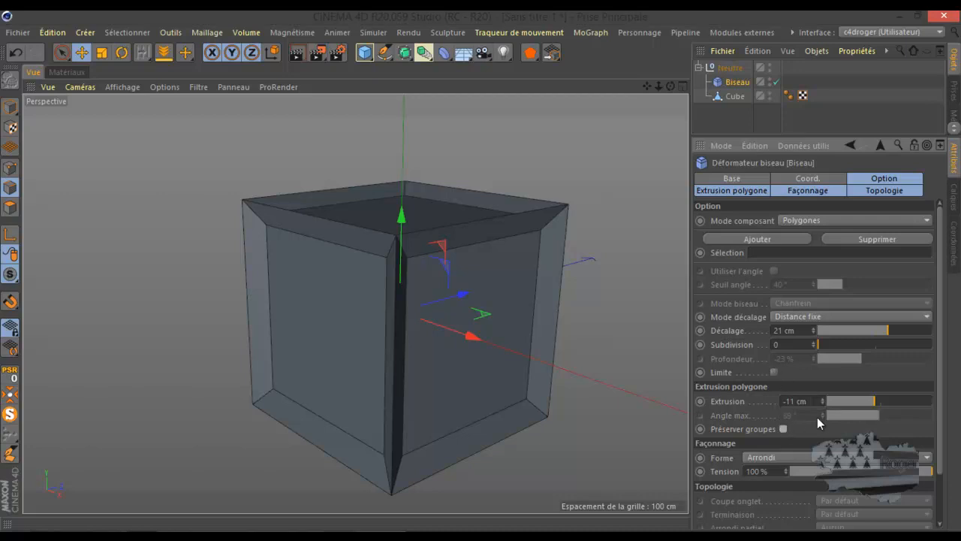
mouse_move(875, 406)
left_mouse_down()
mouse_move(853, 406)
mouse_move(875, 403)
left_mouse_up()
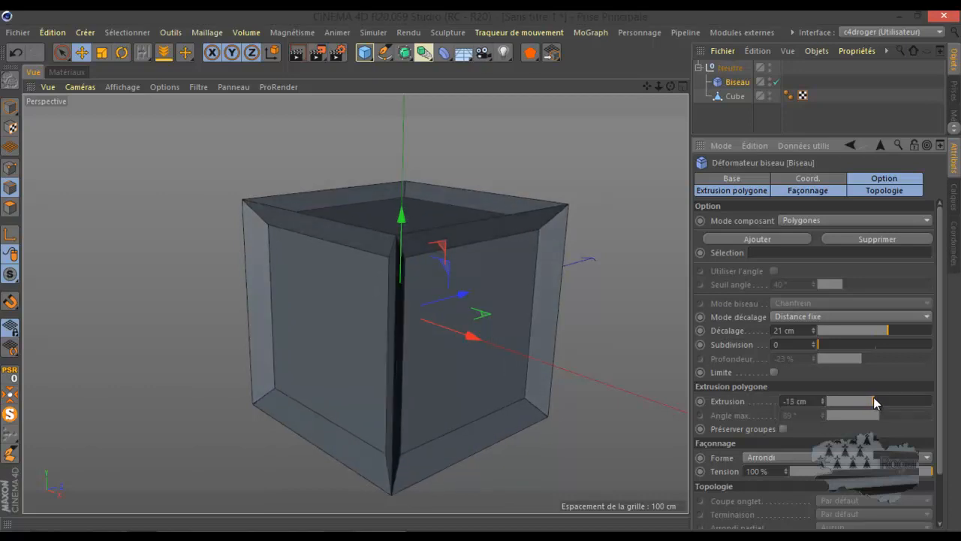
Step: Select all the cube's edges and subdivide its mesh
left_click(735, 96)
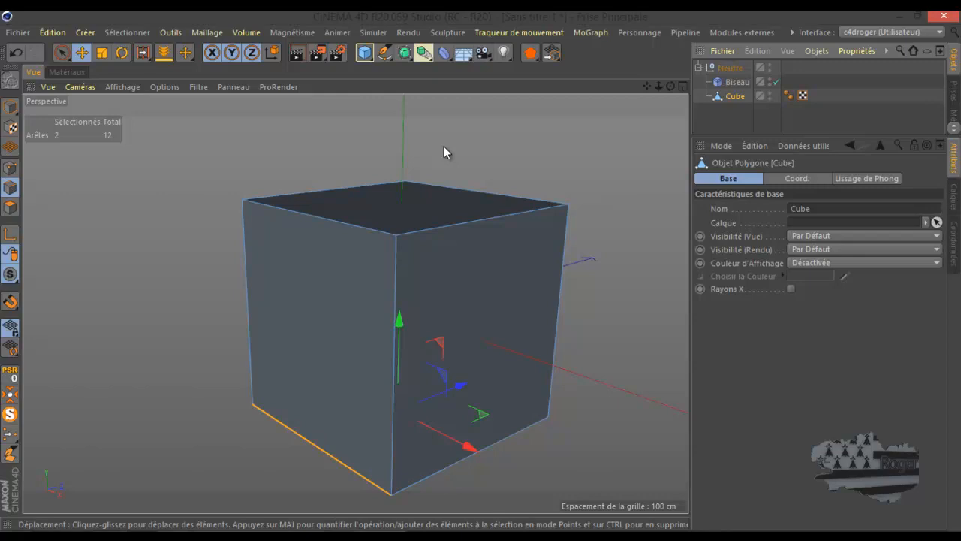
key("u")
key("space")
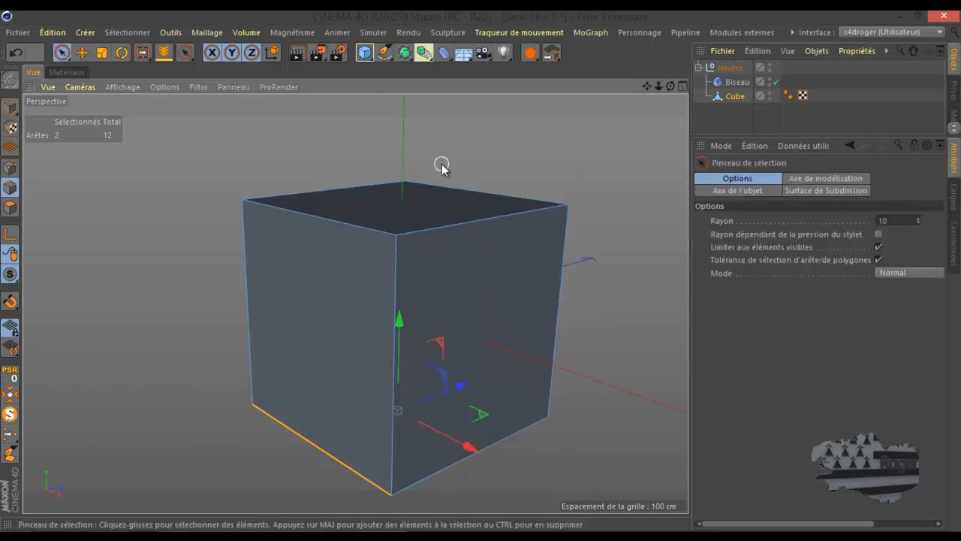
left_click(242, 154)
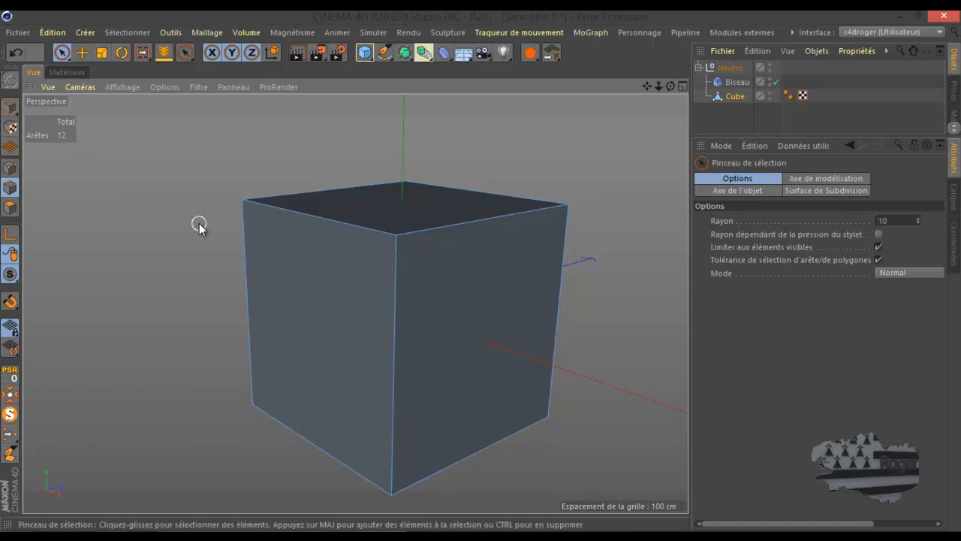
key("ctrl+a")
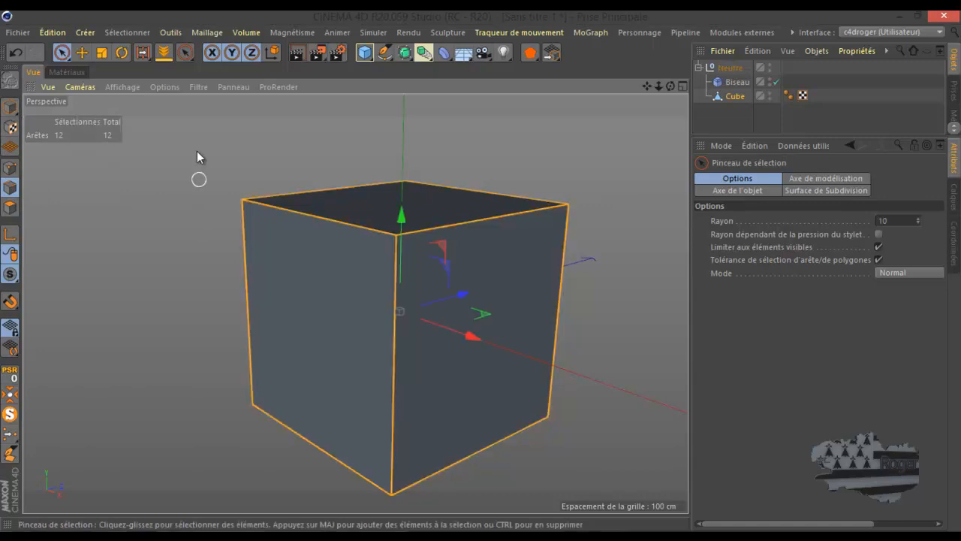
left_click(171, 33)
mouse_move(207, 32)
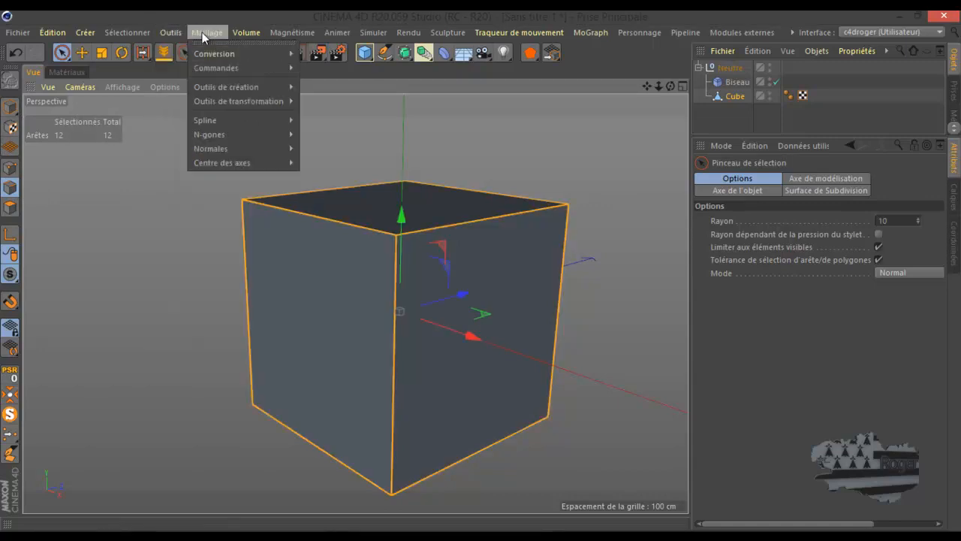
mouse_move(235, 68)
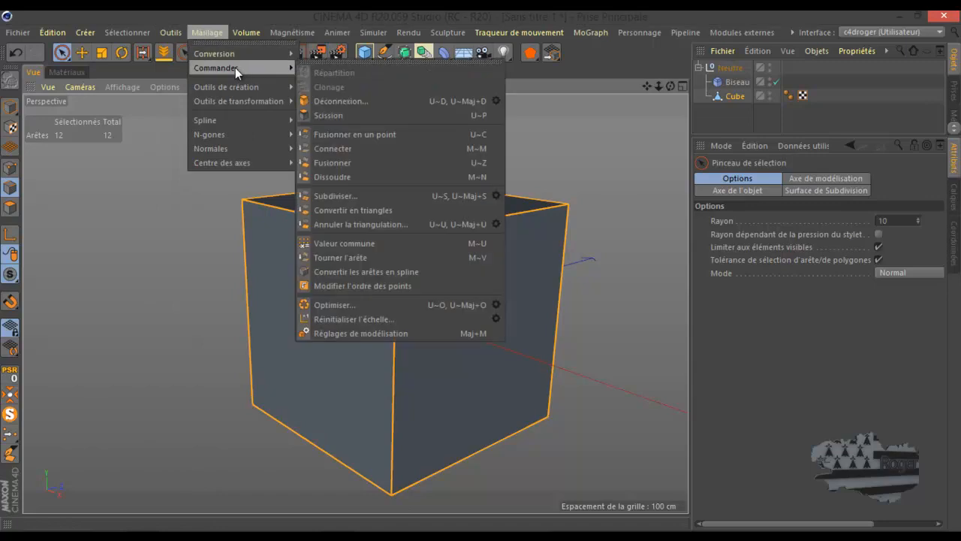
left_click(360, 195)
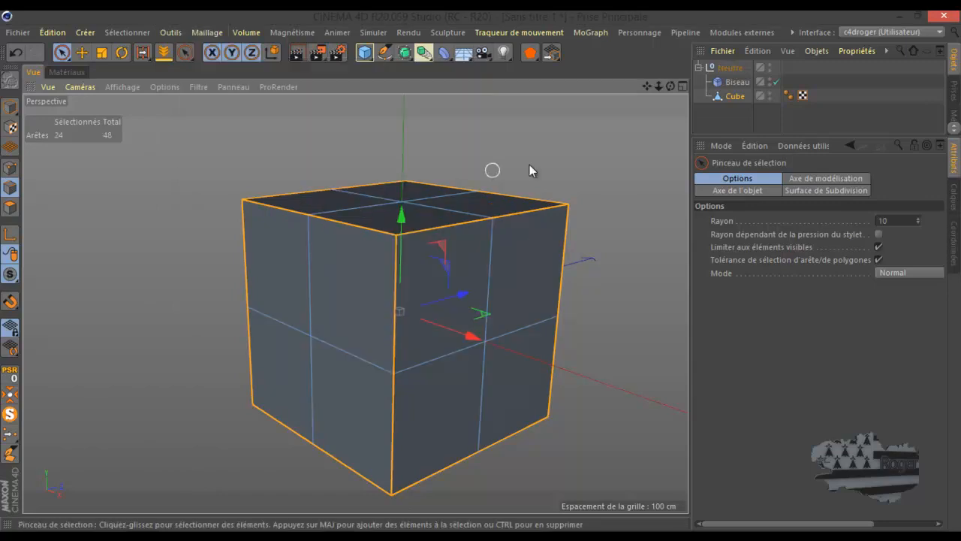
Step: Compare the bevel with Préserver groupes on and off, leave it off, and set 3 subdivisions with a depth of -51 %
left_click(738, 83)
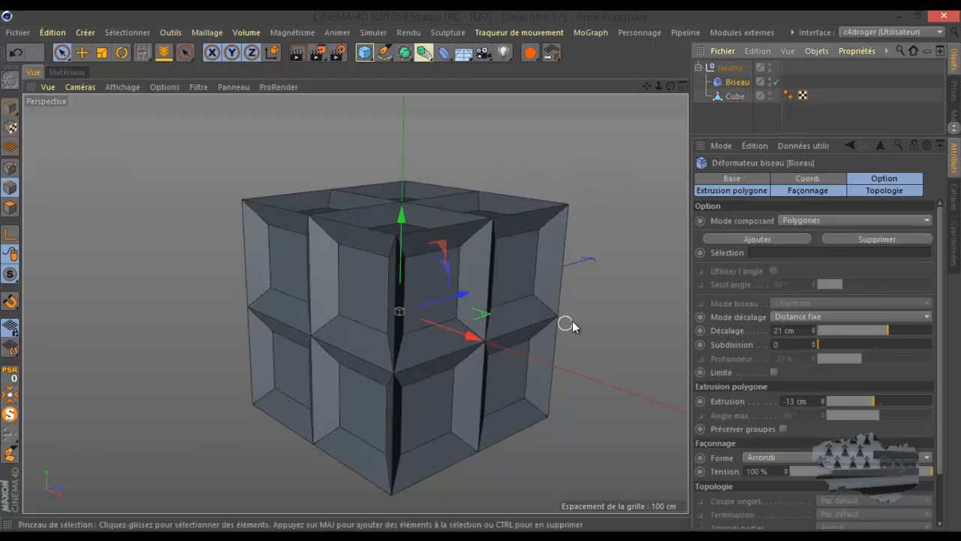
left_click(782, 429)
left_click(783, 429)
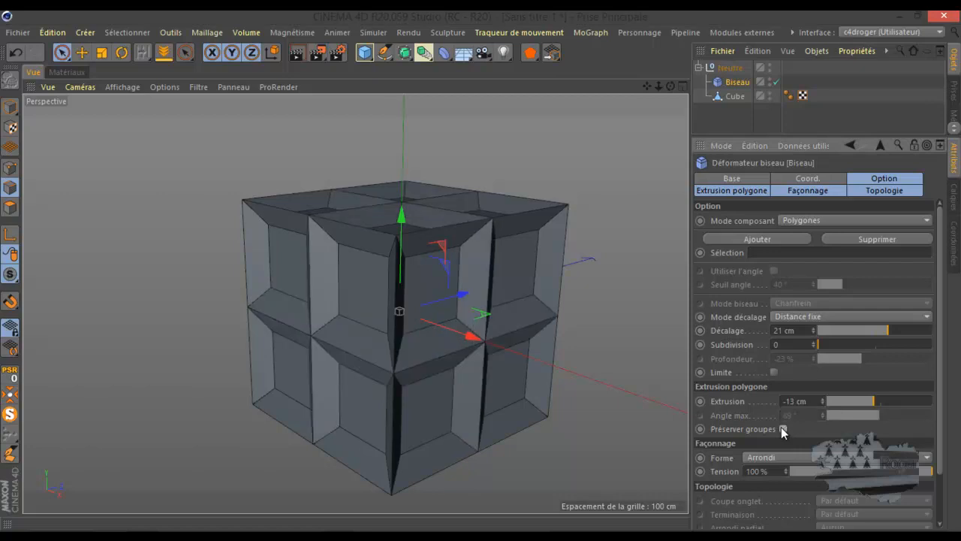
left_click(783, 428)
left_click(782, 429)
mouse_move(827, 343)
left_mouse_down()
mouse_move(880, 361)
mouse_move(846, 363)
left_mouse_up()
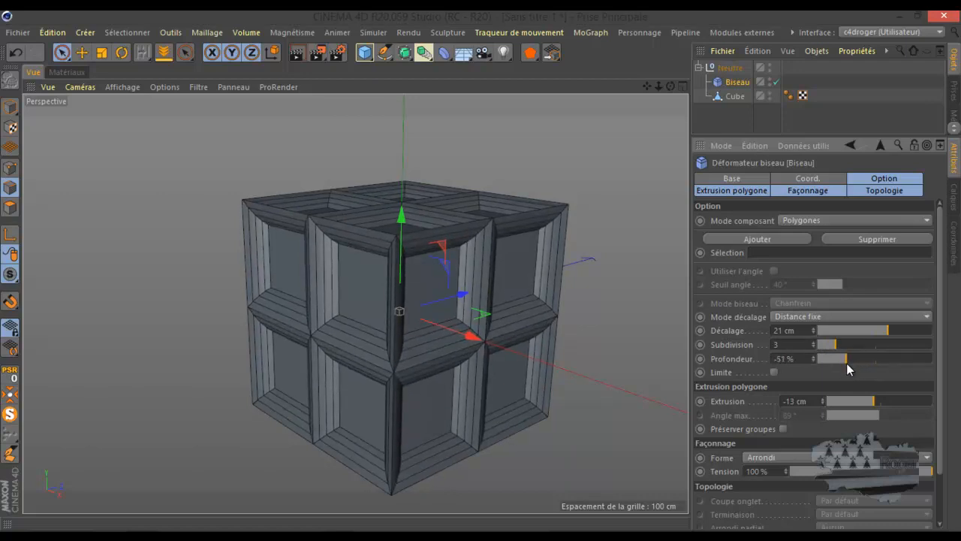
left_click(811, 459)
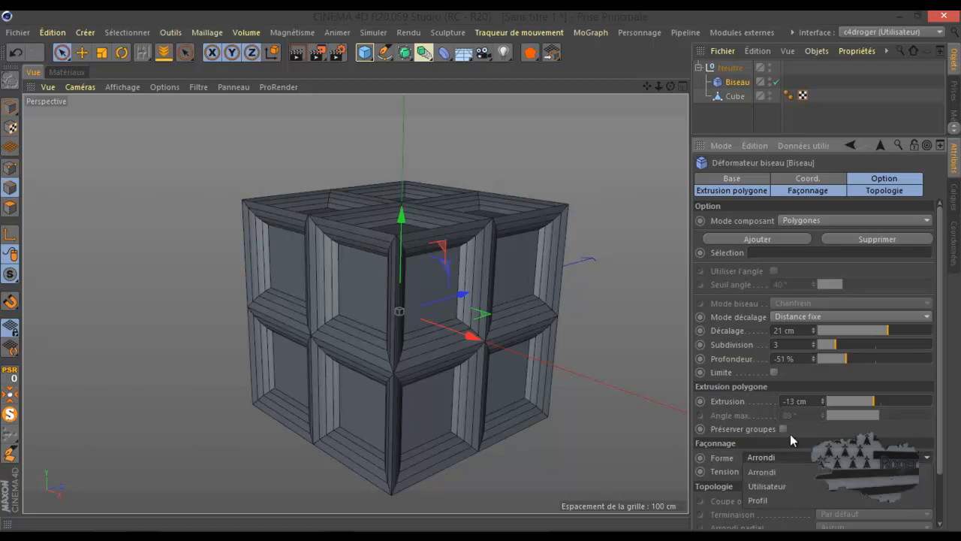
left_click(813, 429)
Step: Disable the bevel's Arêtes non-lissées - Arrondi, compare view renders with Arrondi N-gones on and off, and leave Arrondi N-gones off
scroll(807, 443, "down", 3)
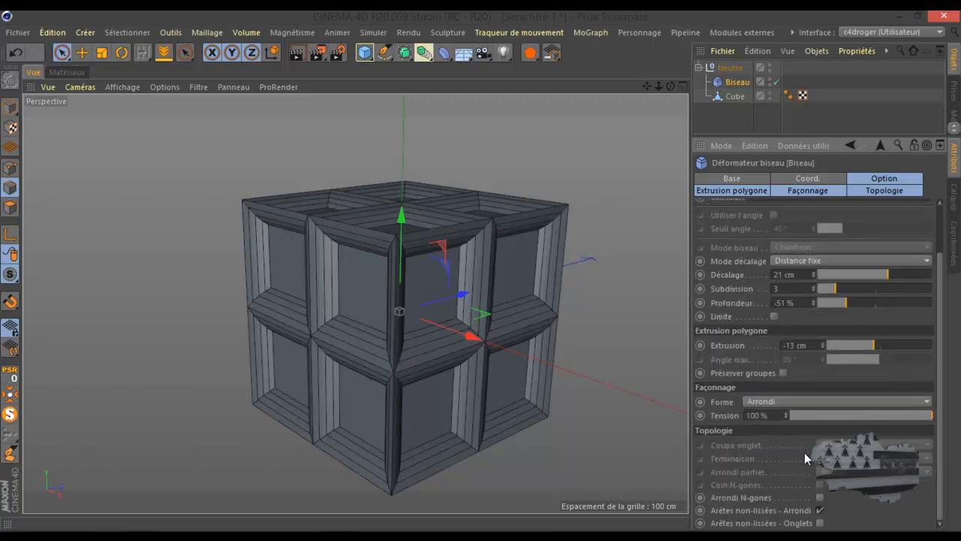
left_click(819, 497)
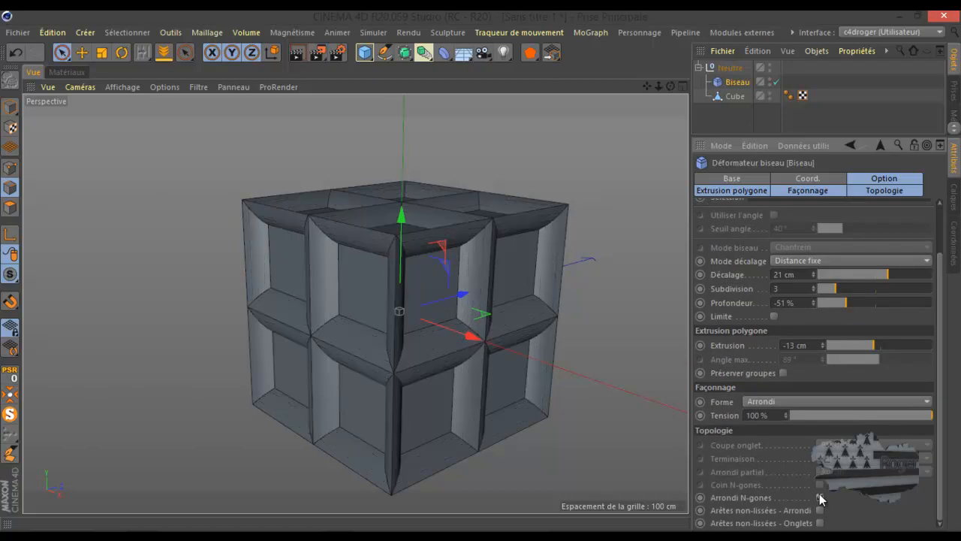
left_click(819, 497)
left_click(819, 497)
left_click(820, 498)
left_click(820, 498)
left_click(296, 54)
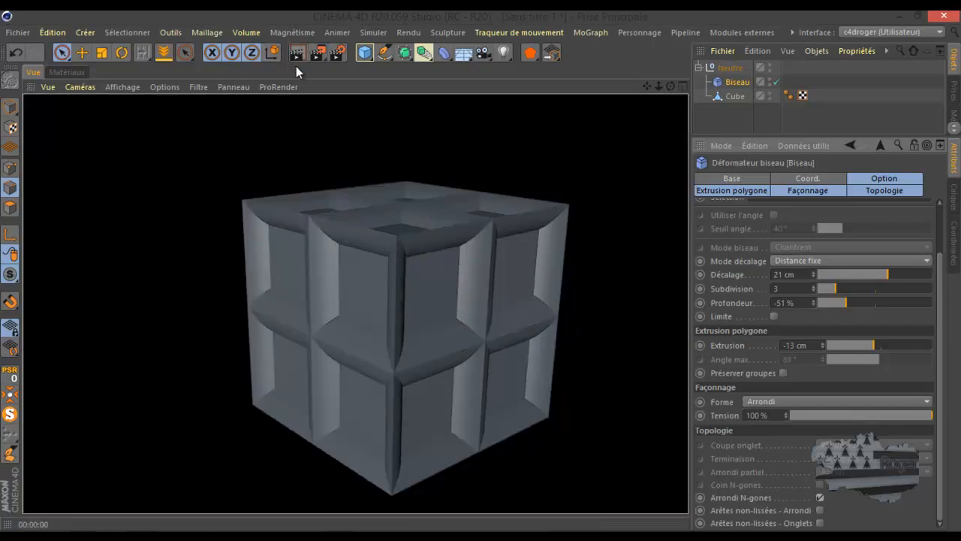
left_click(819, 498)
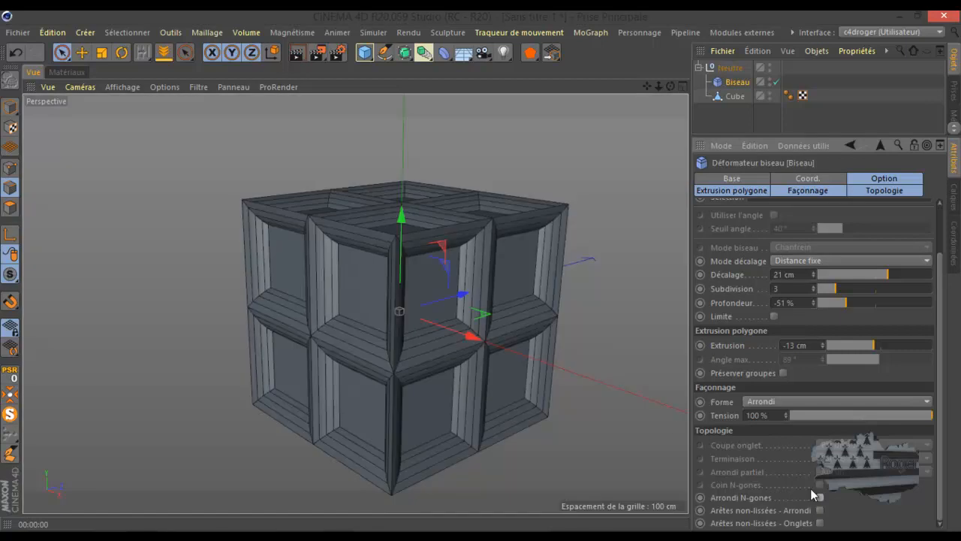
left_click(295, 54)
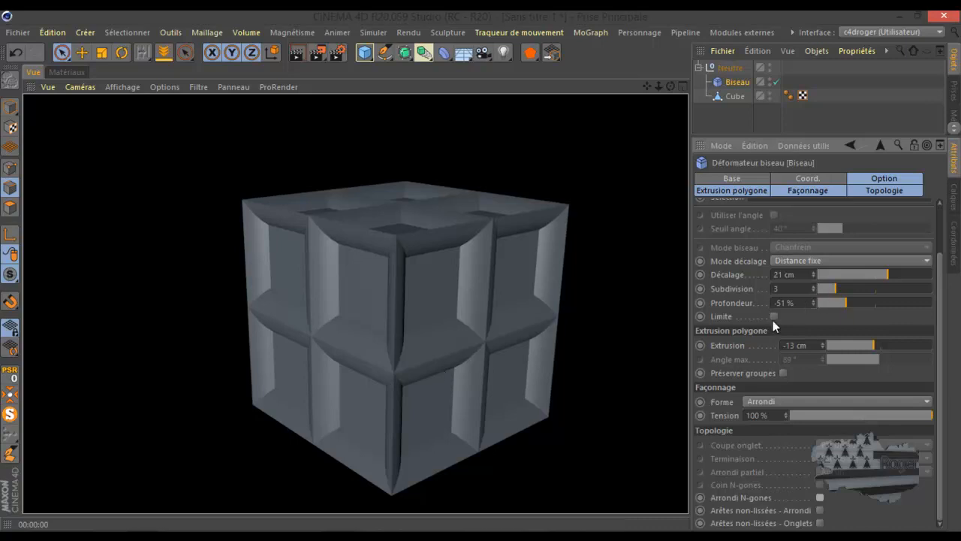
Step: Set the bevel deformer's Forme to Profil
left_click(813, 400)
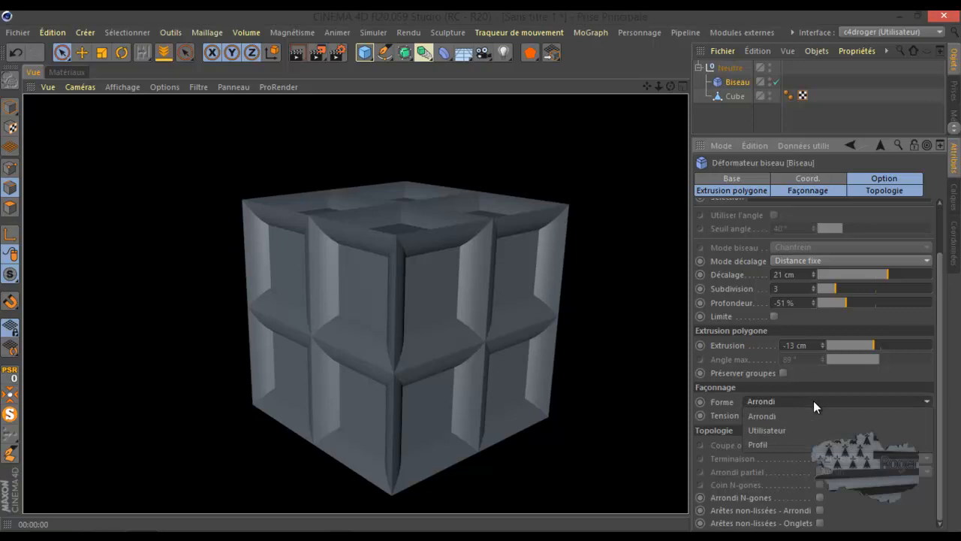
left_click(806, 446)
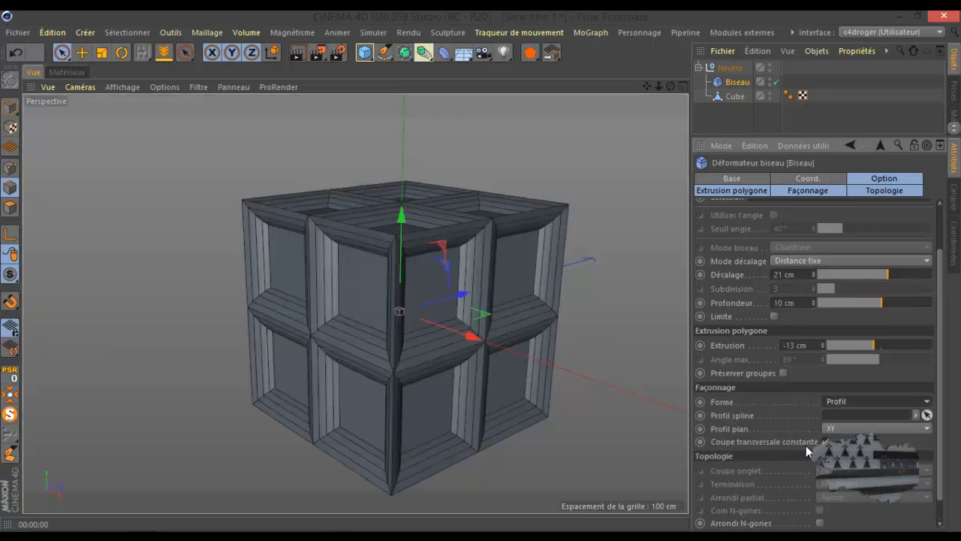